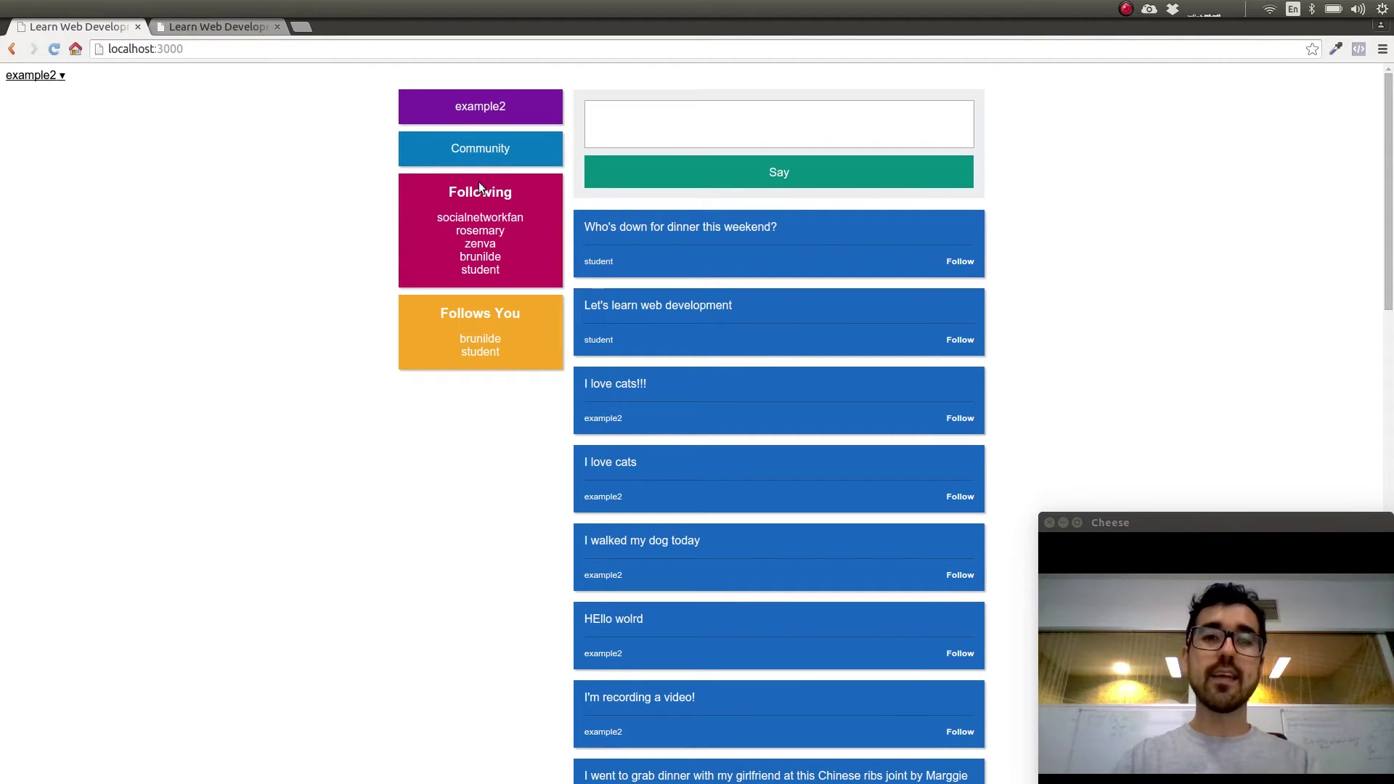
# - Switch to the plain skeleton page and zoom it to 175%
pyautogui.click(224, 26)
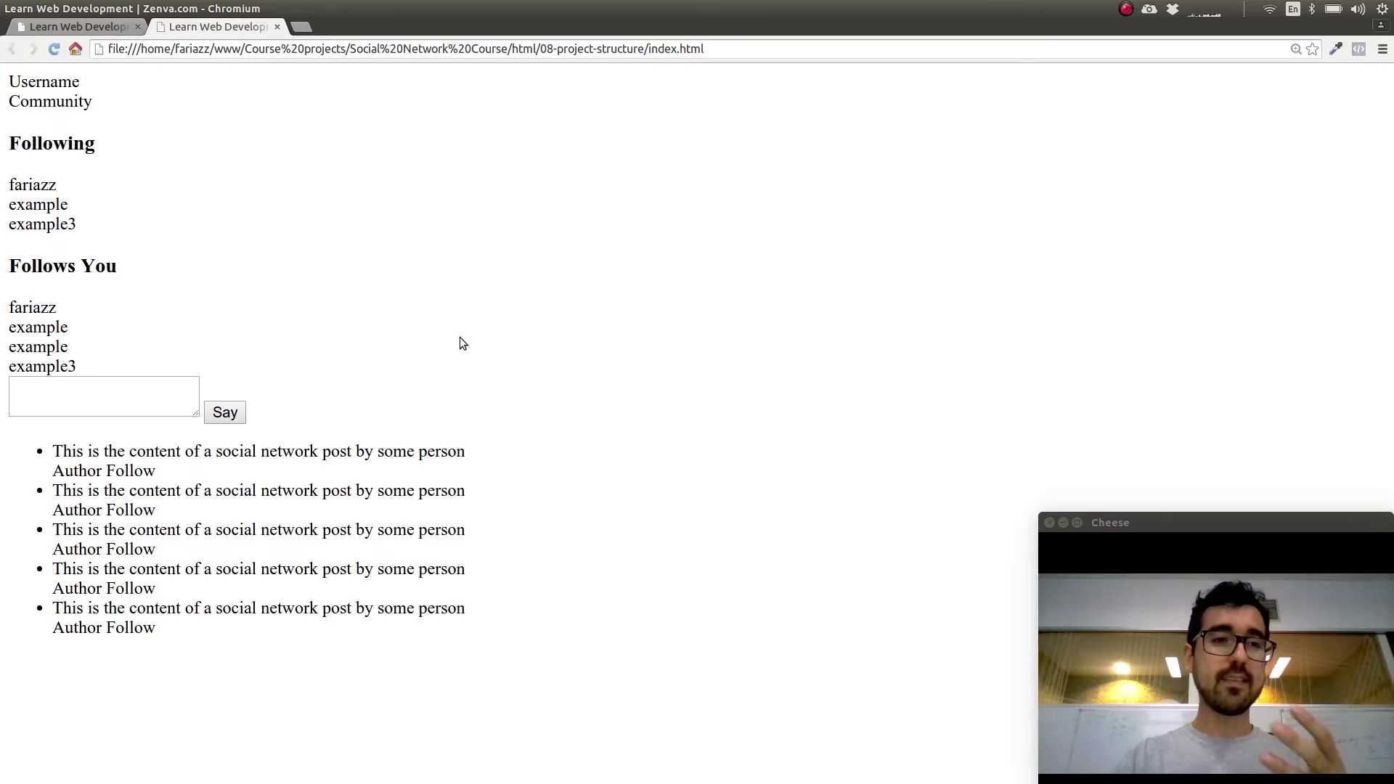
pyautogui.hotkey('ctrl', '+')
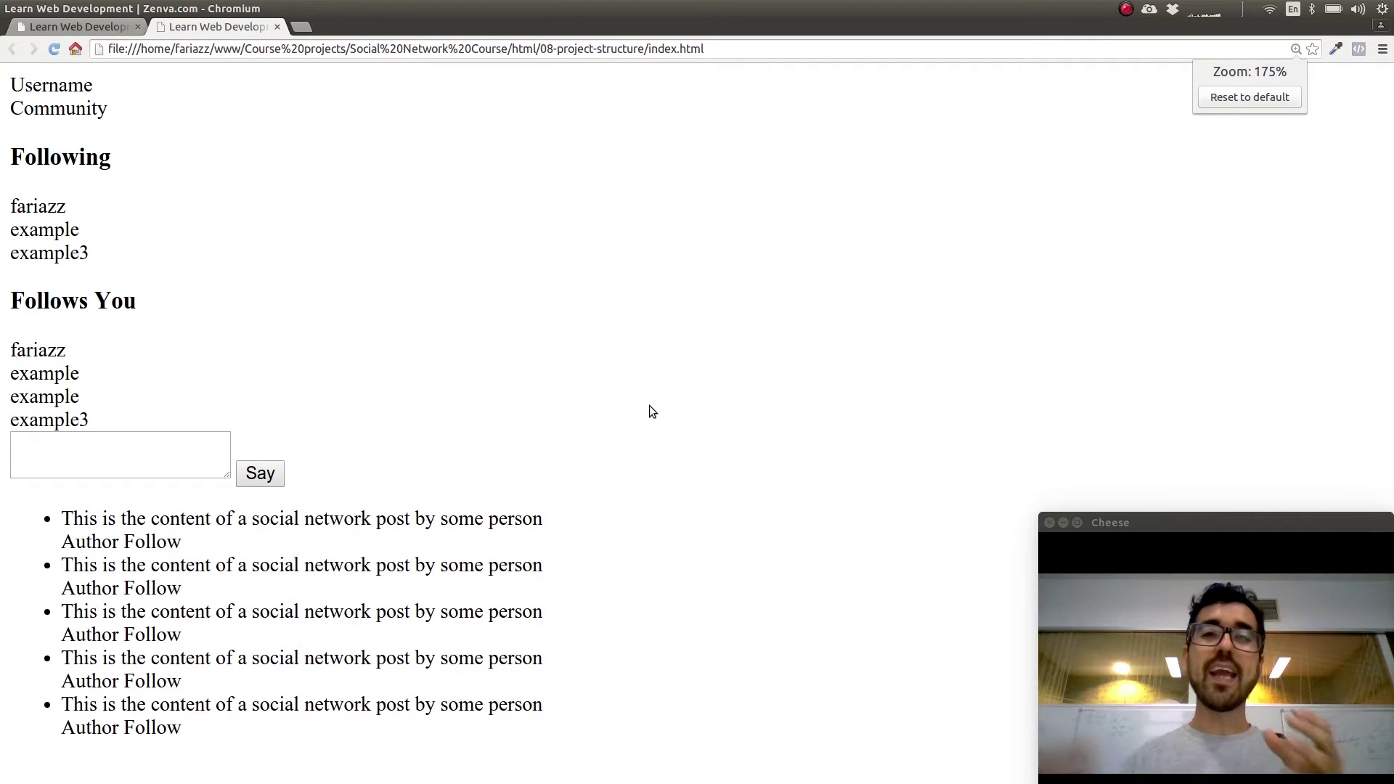